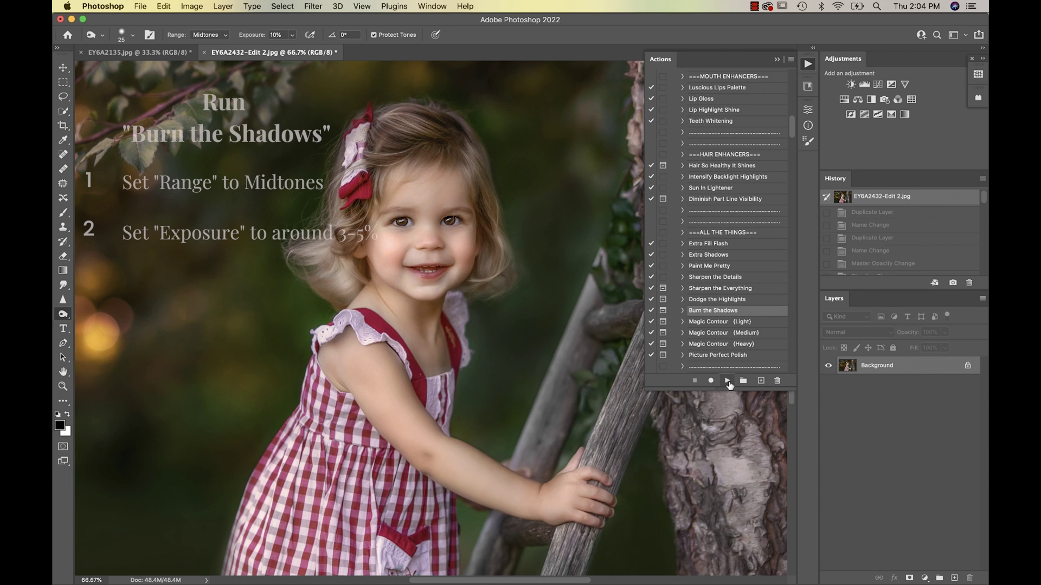
Run the "Burn the Shadows" action on the photo, accepting its flattening and Burn tool prompts.
left_click(728, 381)
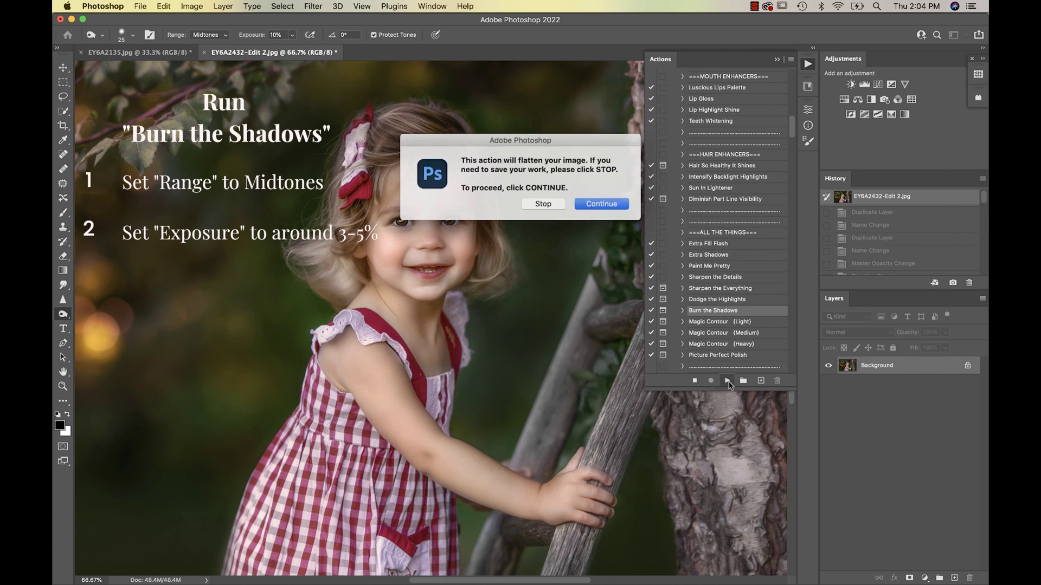
left_click(597, 205)
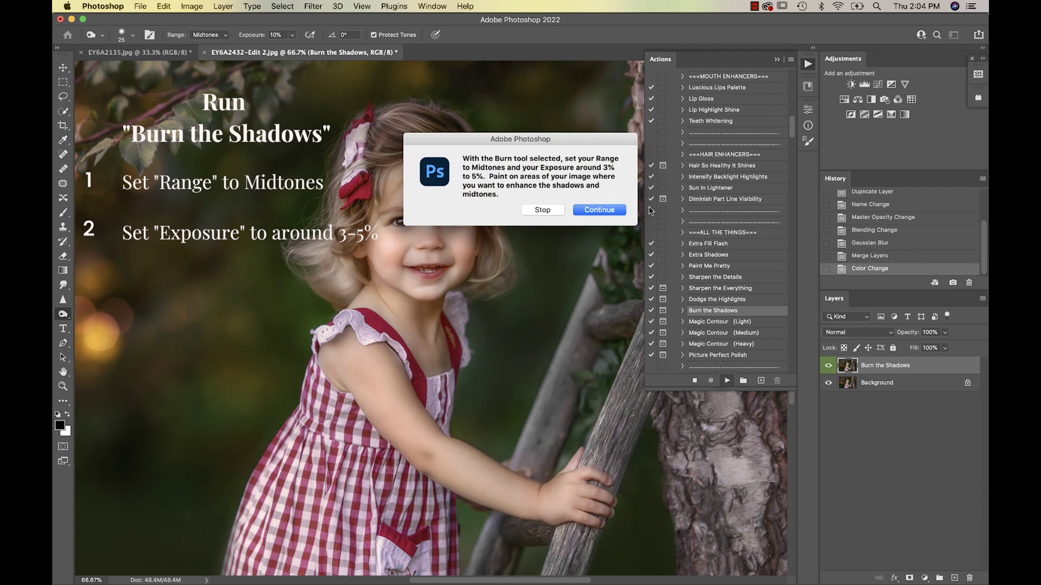
left_click(602, 213)
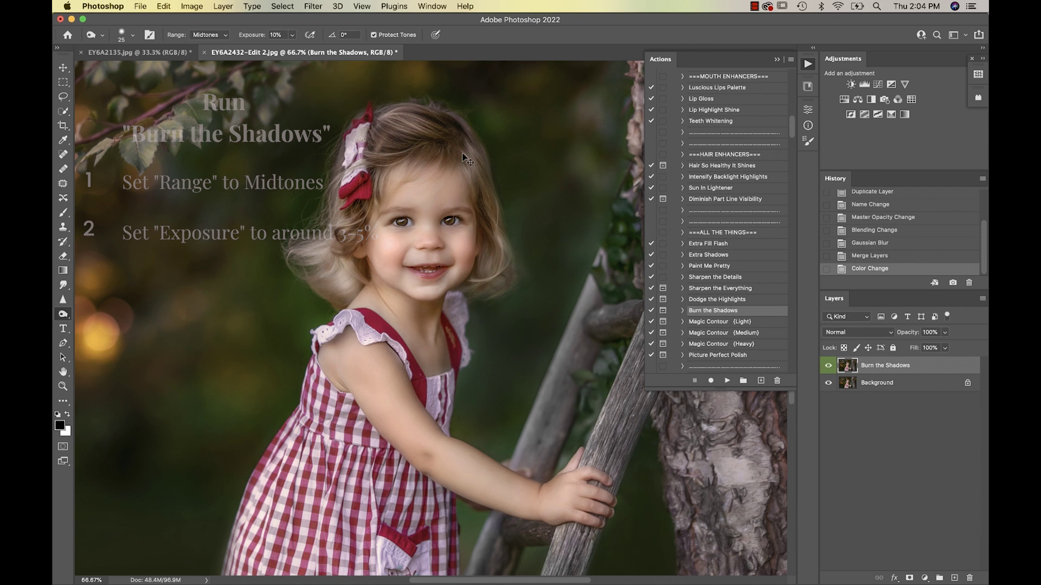
Burn the girl's smile creases with a 15 px brush and the shadow below her lower lip with a 10 px brush.
key("super+1")
scroll(462, 154, "up", 1)
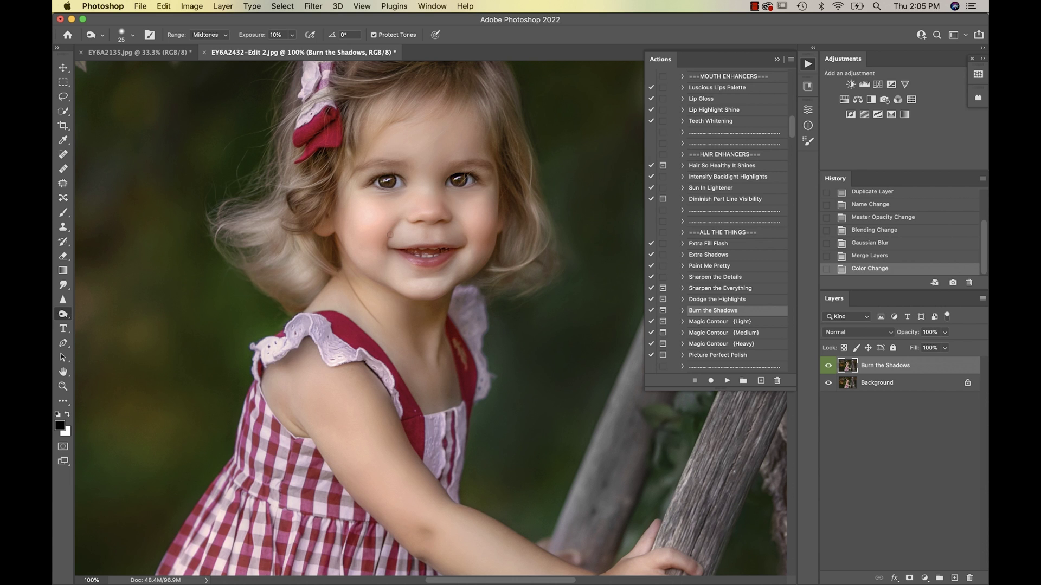
left_click_drag(393, 231, 398, 223)
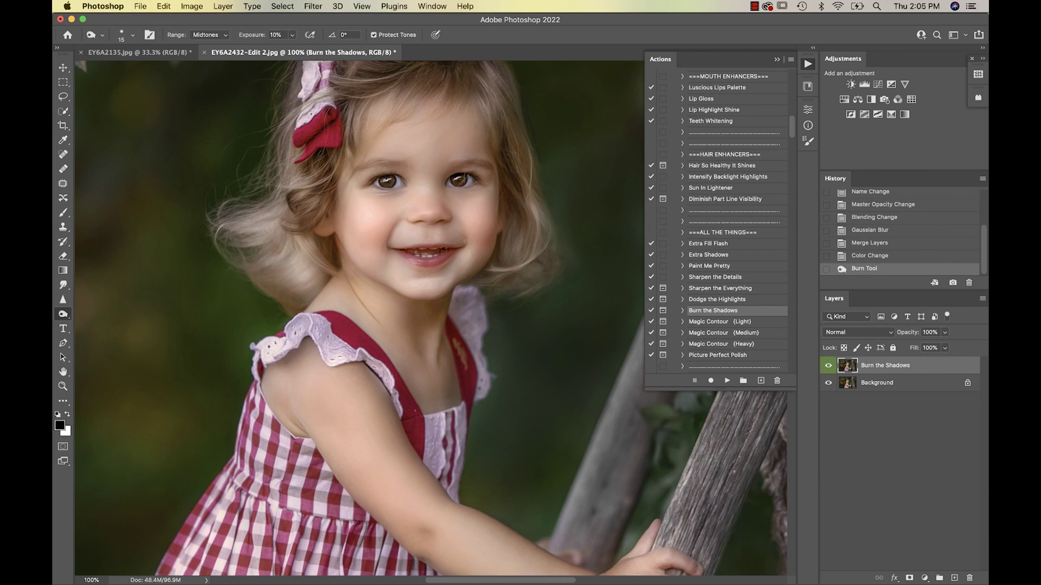
left_click_drag(466, 239, 461, 231)
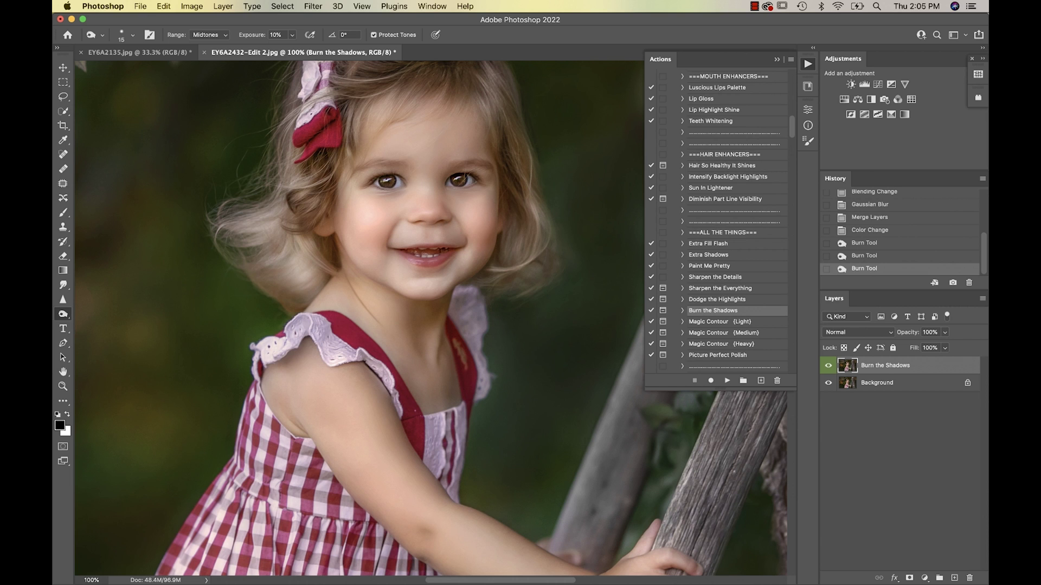
left_click_drag(462, 232, 463, 236)
left_click_drag(424, 272, 418, 267)
key("bracketleft")
left_click_drag(434, 277, 444, 275)
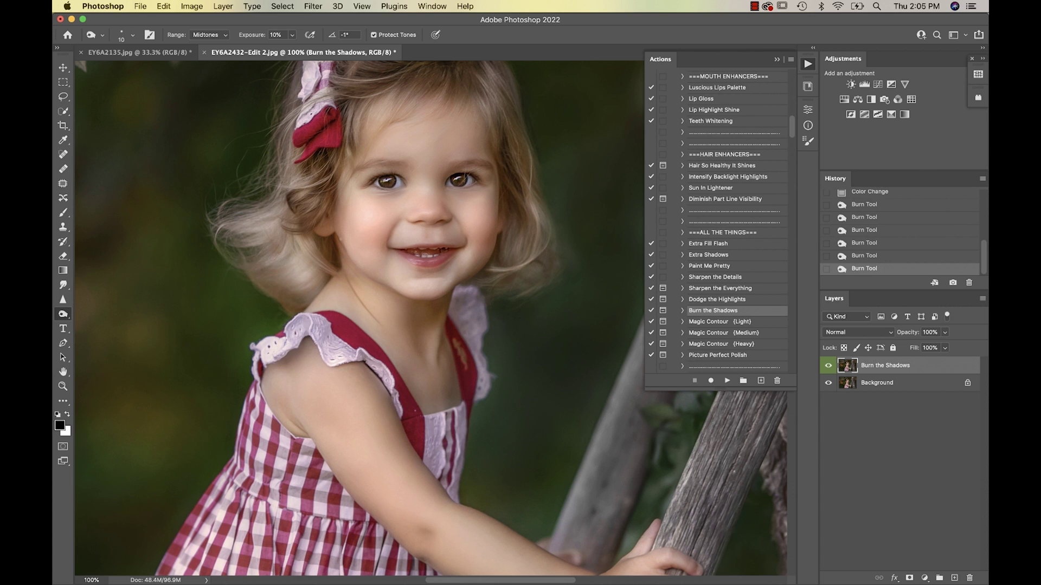
Enlarge the Burn brush to 60 px, lower the exposure to 6%, and darken the edge of the cheek beside the hair.
left_click(353, 260)
key("bracketright")
key("bracketright")
key("bracketright")
key("bracketright")
key("bracketright")
left_click(292, 34)
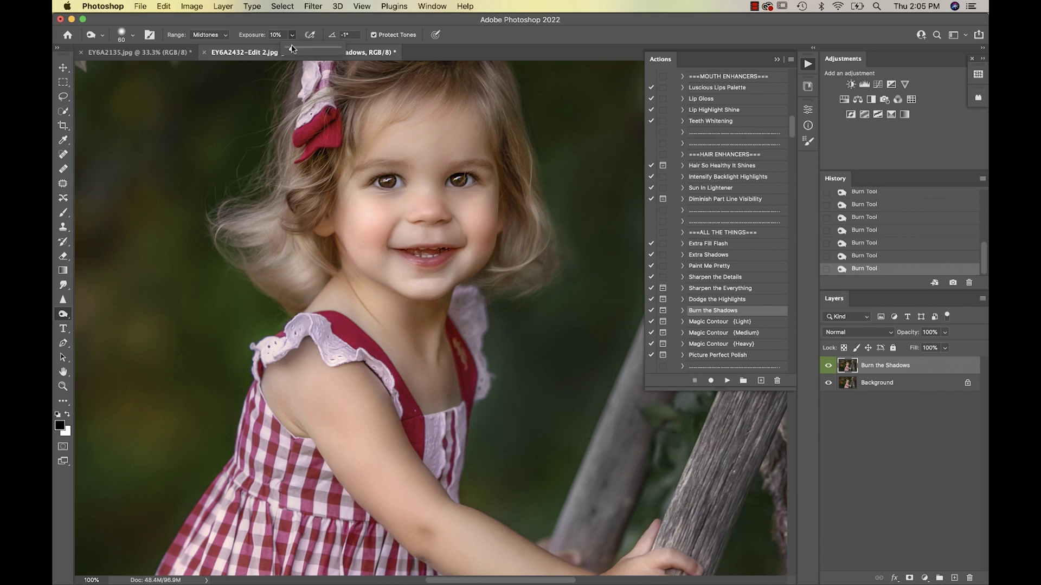
left_click_drag(291, 50, 290, 50)
left_click(343, 255)
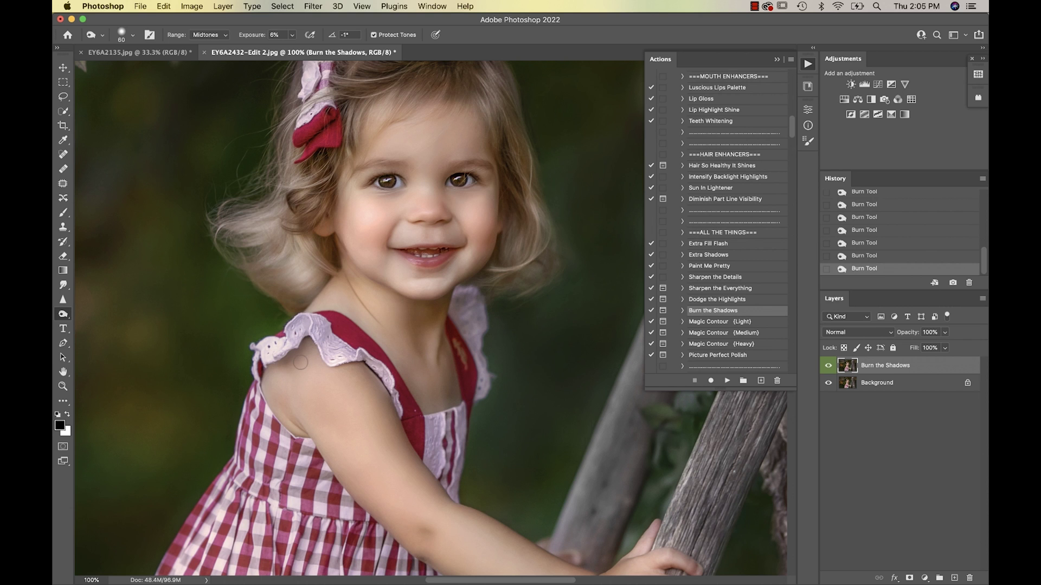
Reduce the Burn brush to 30 px for the arm area and then to 9 px for fine facial details.
key("bracketleft")
key("bracketleft")
scroll(431, 320, "down", 3)
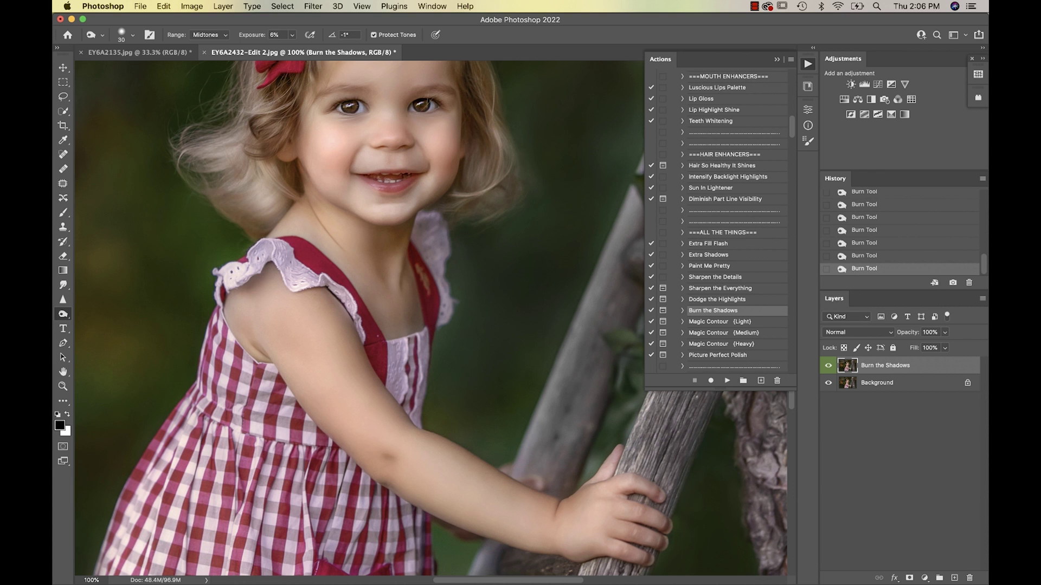
scroll(514, 347, "up", 5)
key("super+plus")
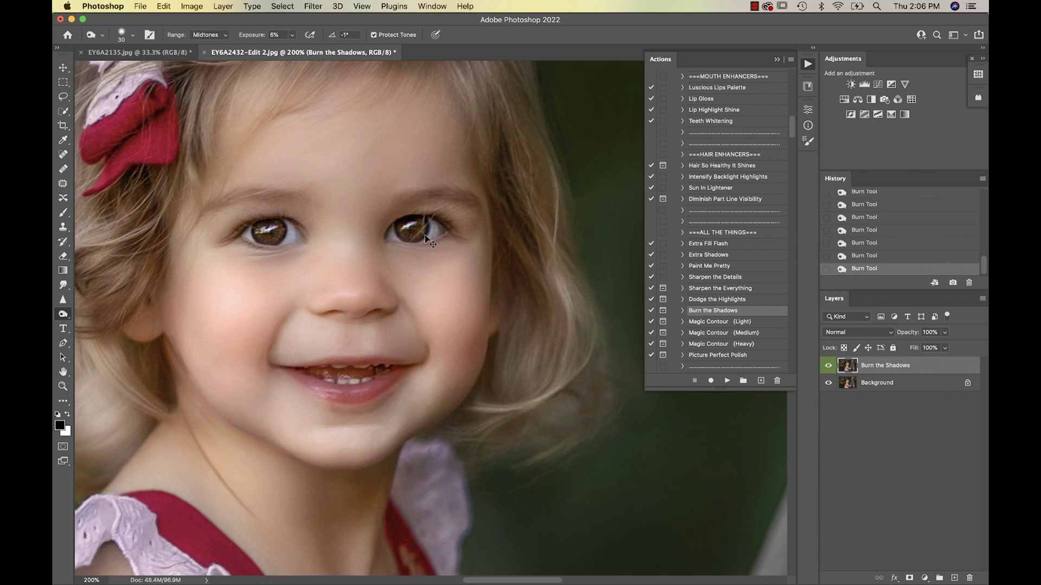
key("super+minus")
key("super+equal")
key("bracketleft")
key("bracketleft")
key("bracketleft")
Toggle the Burn the Shadows layer's visibility to compare the whole photo and the close-up before and after burning.
key("super+minus")
key("super+minus")
key("super+minus")
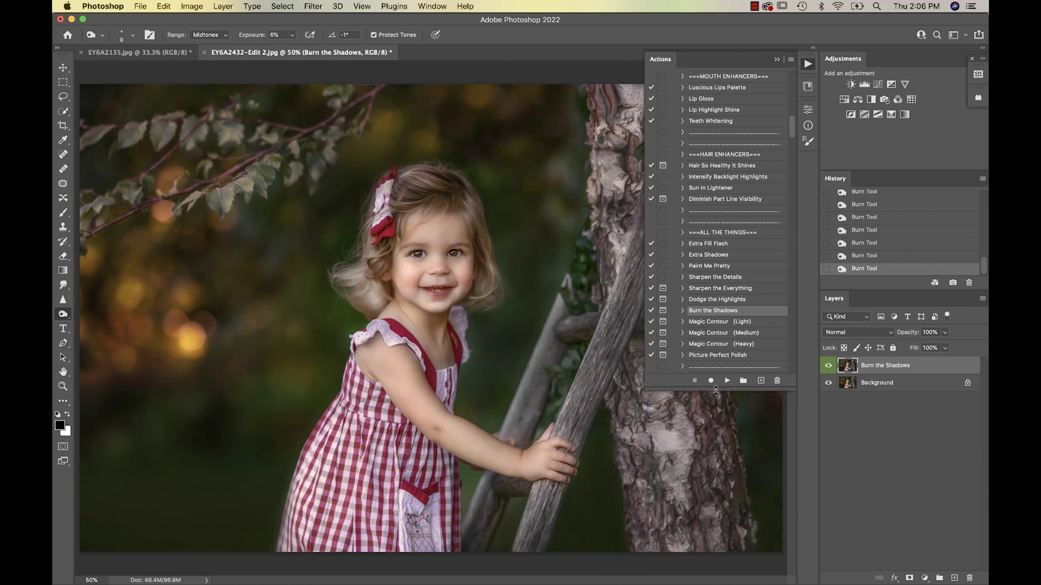
left_click(827, 366)
left_click(828, 365)
left_click(828, 366)
left_click(828, 366)
key("super+plus")
key("super+plus")
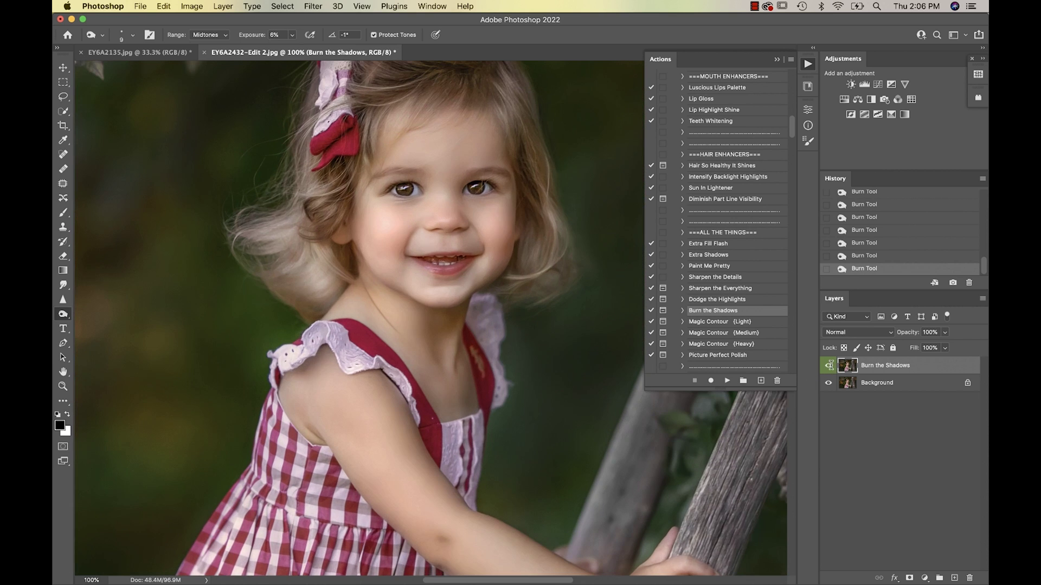
left_click(828, 366)
left_click(828, 367)
left_click(828, 367)
left_click(829, 366)
left_click(829, 367)
left_click(828, 367)
left_click(830, 367)
left_click(830, 367)
Set the Burn brush to 175 px and exposure to 12%, and darken the ladder and the tree trunk's shadowed edge.
left_click(777, 60)
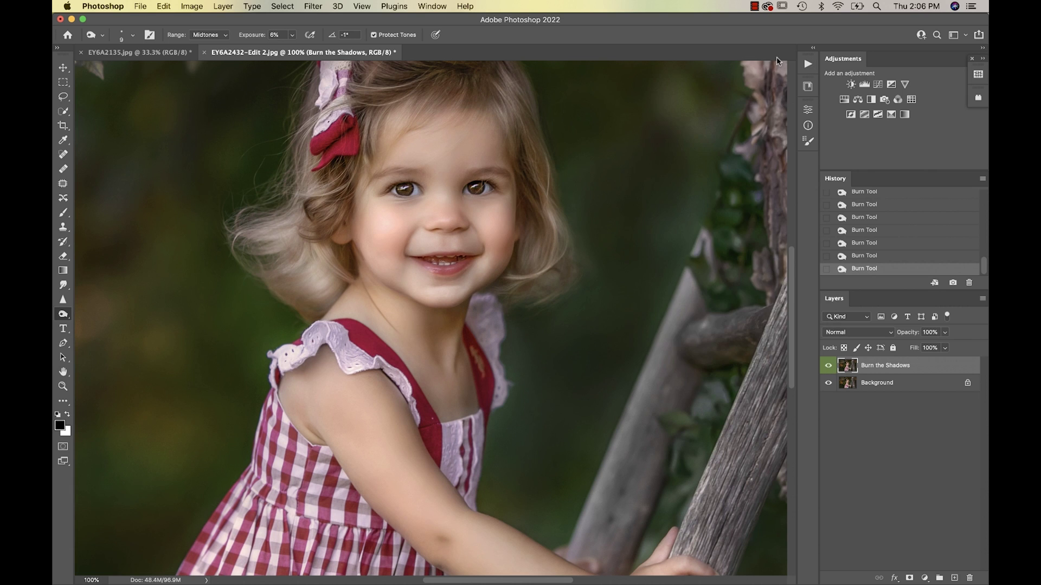
scroll(656, 184, "right", 5)
key("super+minus")
key("super+minus")
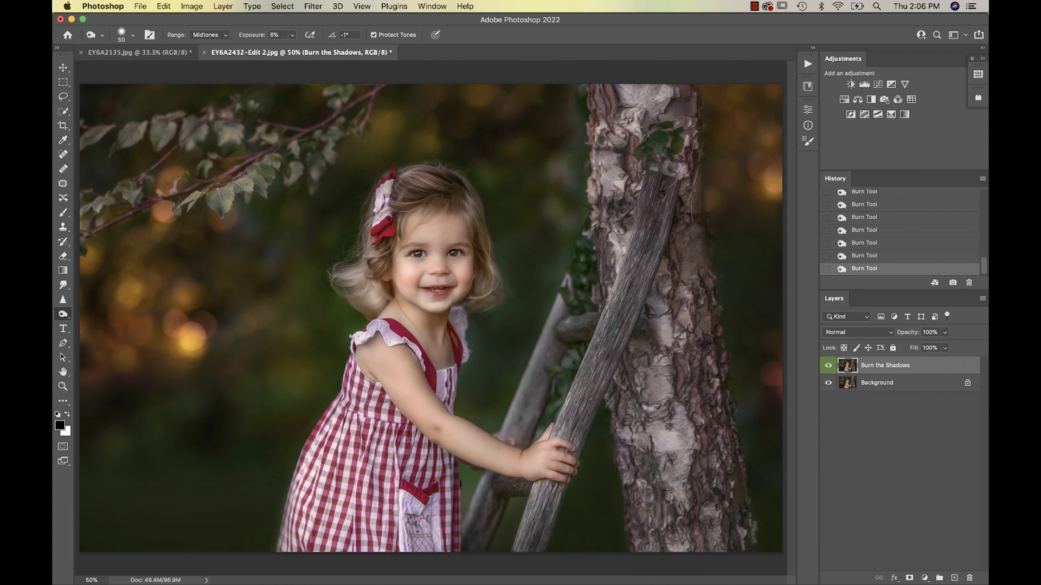
key("bracketright")
key("bracketright")
key("bracketright")
key("bracketright")
left_click(291, 34)
left_click_drag(292, 48, 295, 50)
left_click(667, 187)
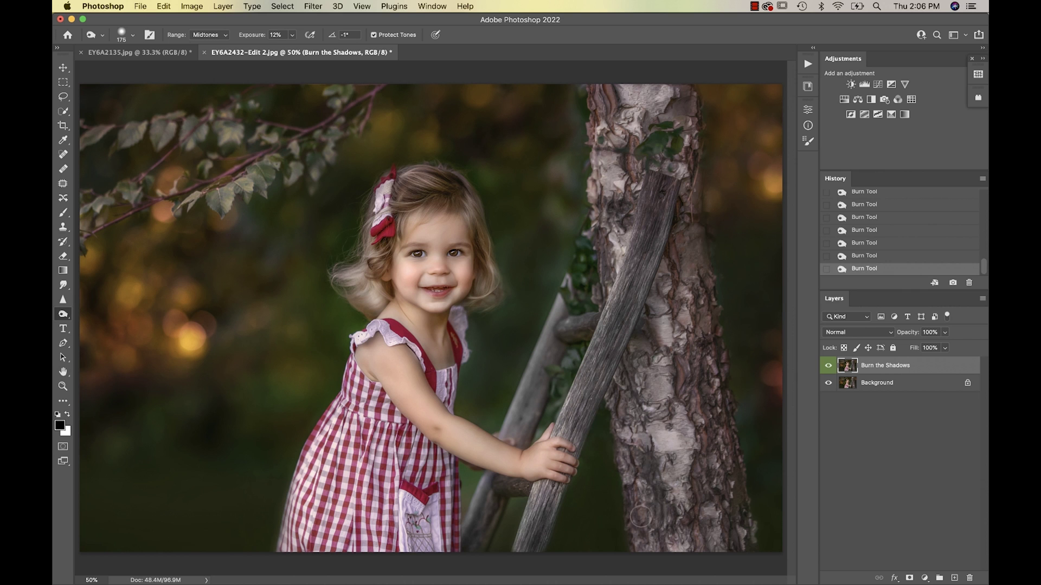
left_click_drag(611, 103, 620, 227)
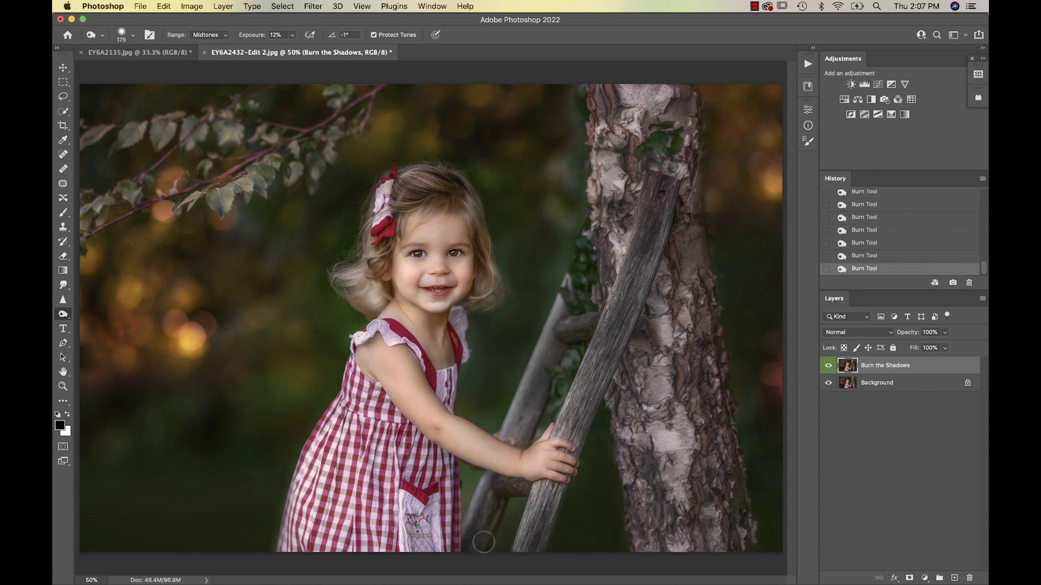
Compare the tree and ladder with the Burn the Shadows layer hidden and shown.
left_click(828, 366)
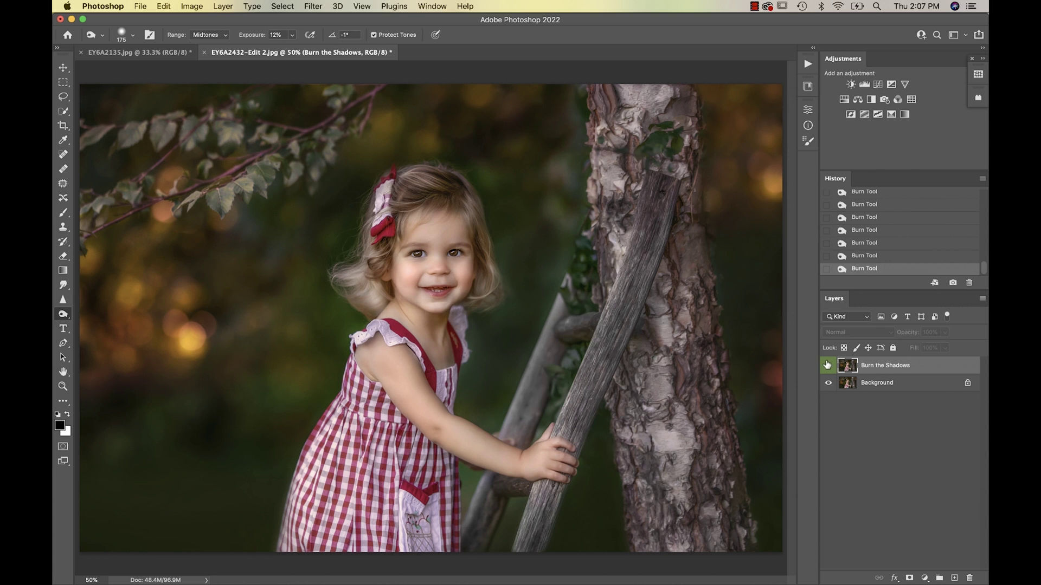
left_click(828, 366)
left_click(827, 366)
left_click(828, 365)
left_click(828, 366)
left_click(828, 365)
left_click(828, 365)
left_click(828, 365)
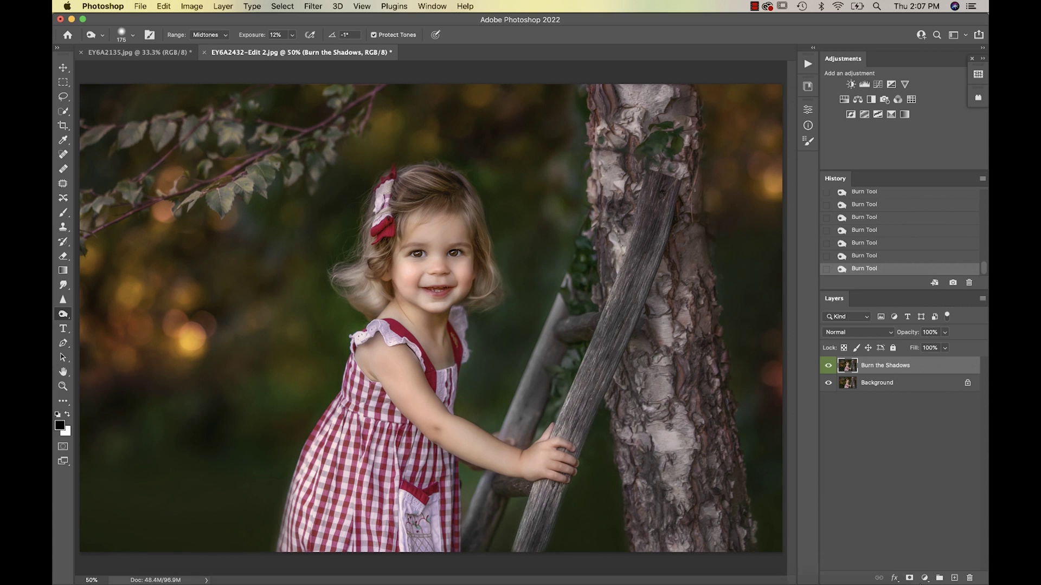
Add a layer mask to the Burn the Shadows layer and paint out burning on the trunk with a black 200 px brush.
left_click(909, 578)
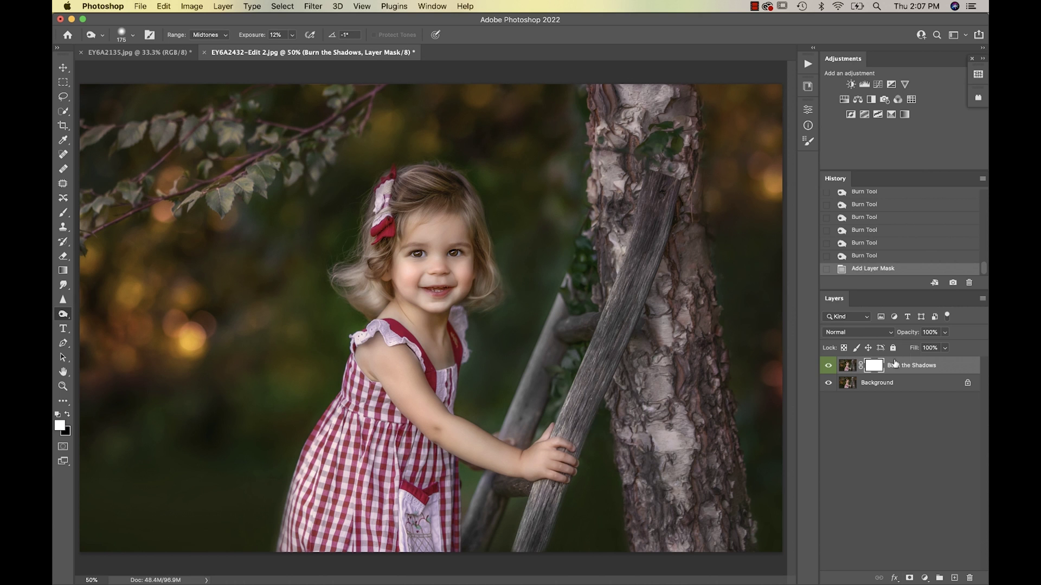
key("x")
left_click(63, 212)
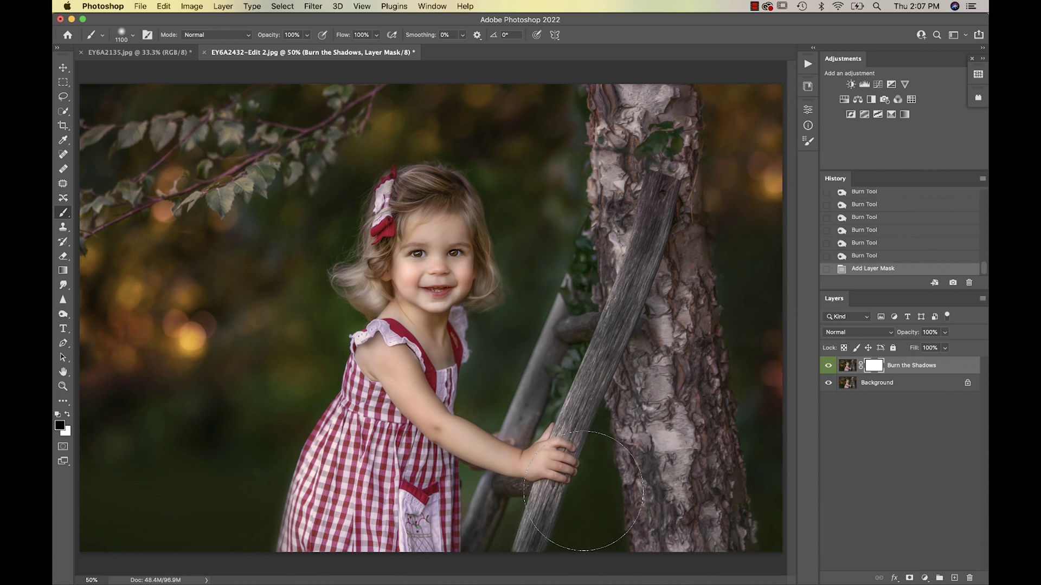
key("bracketleft")
key("bracketleft")
key("bracketleft")
key("bracketleft")
key("bracketleft")
key("bracketleft")
key("bracketleft")
key("bracketleft")
key("bracketleft")
key("bracketleft")
mouse_move(631, 480)
left_mouse_down()
mouse_move(650, 465)
mouse_move(669, 521)
left_mouse_up()
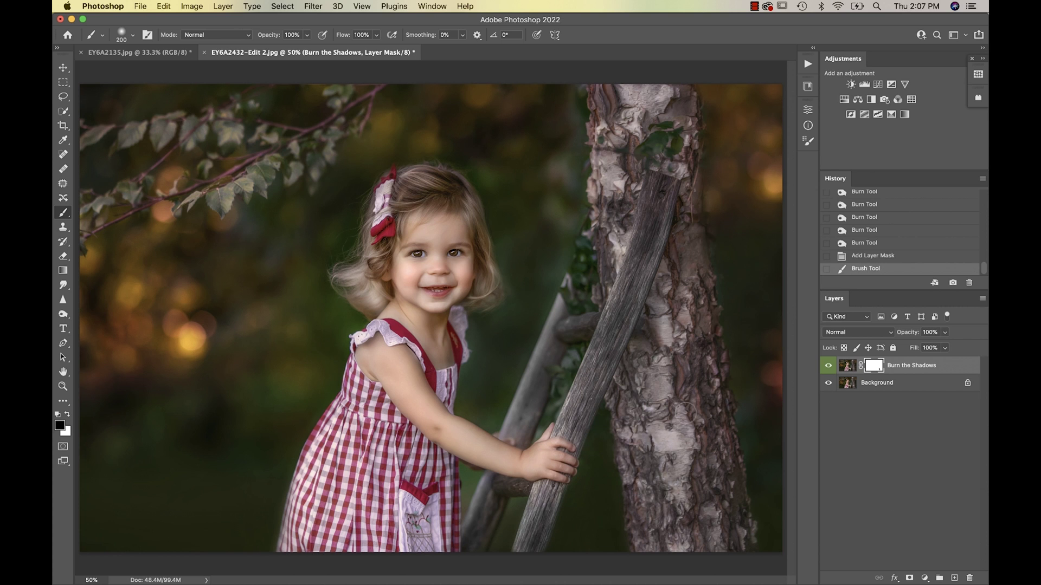
left_click_drag(651, 342, 647, 326)
left_click(828, 366)
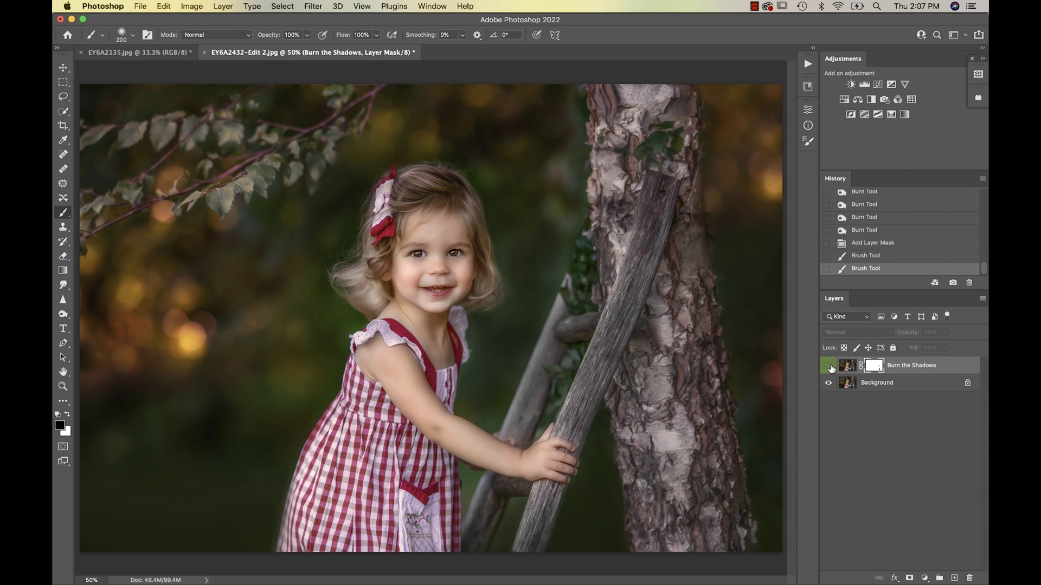
left_click(828, 366)
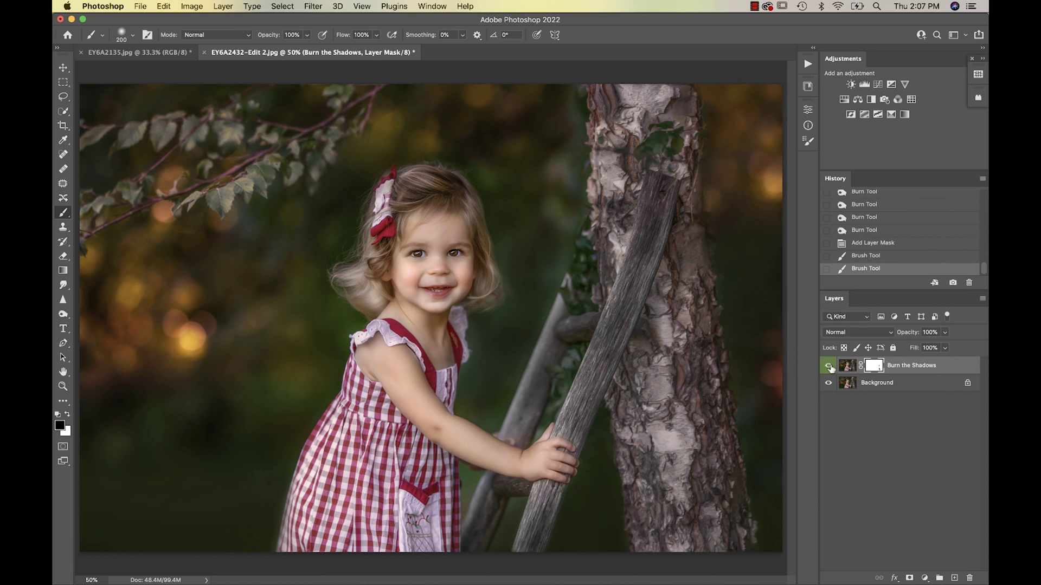
Run the "Dodge the Highlights" action, accepting its flattening and Dodge tool prompts.
left_click(808, 63)
left_click(724, 299)
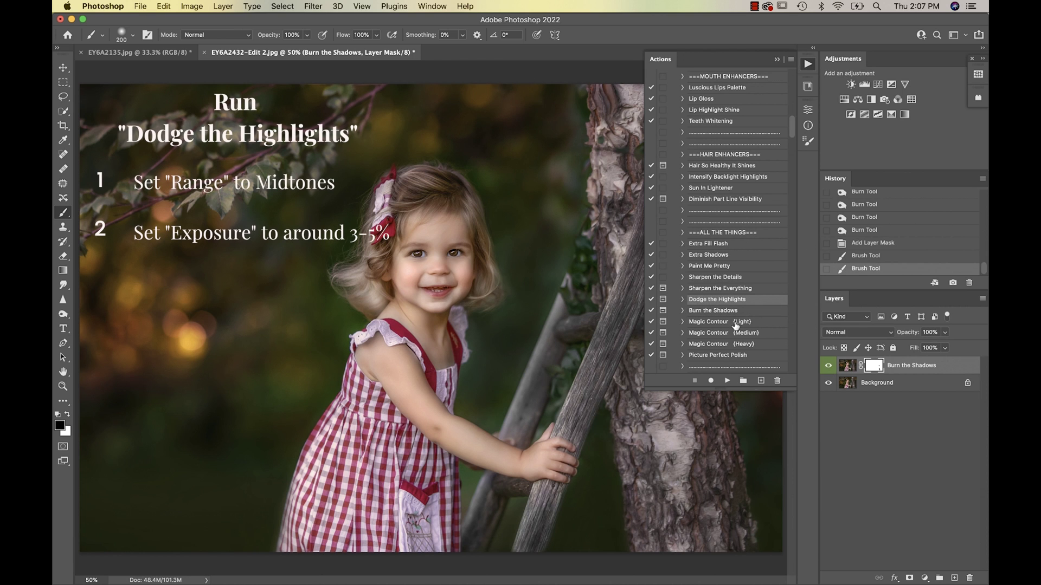
left_click(727, 381)
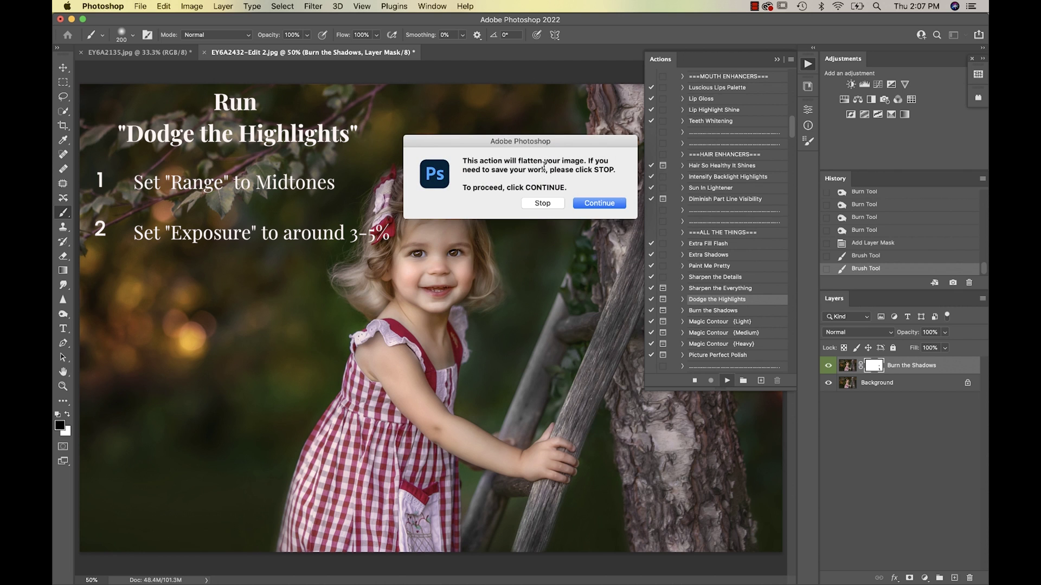
left_click(602, 203)
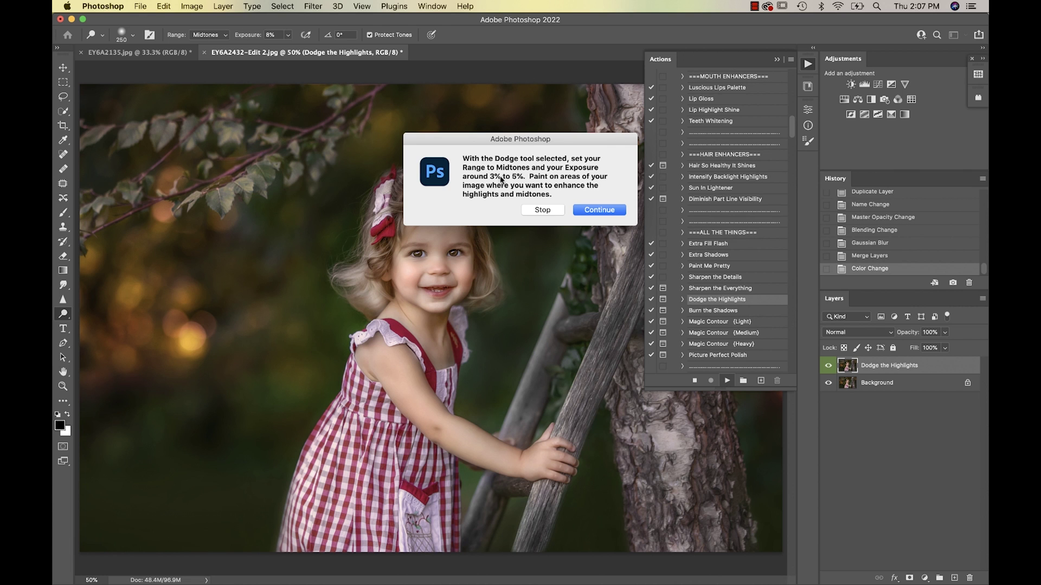
left_click(595, 210)
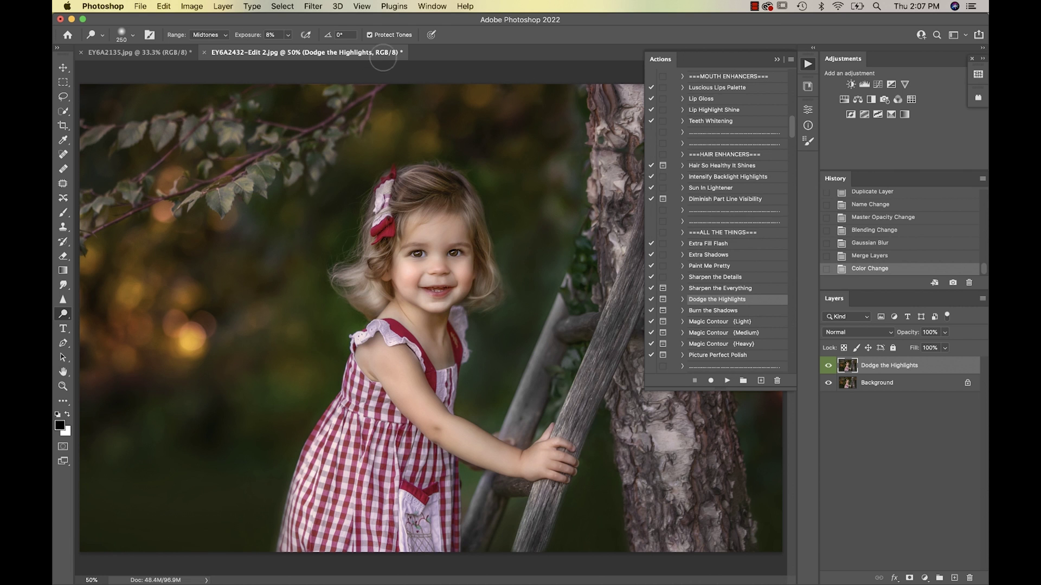
Dodge the girl's forehead at 100% zoom, using Midtones range and 8% exposure.
key("super+equal")
key("super+equal")
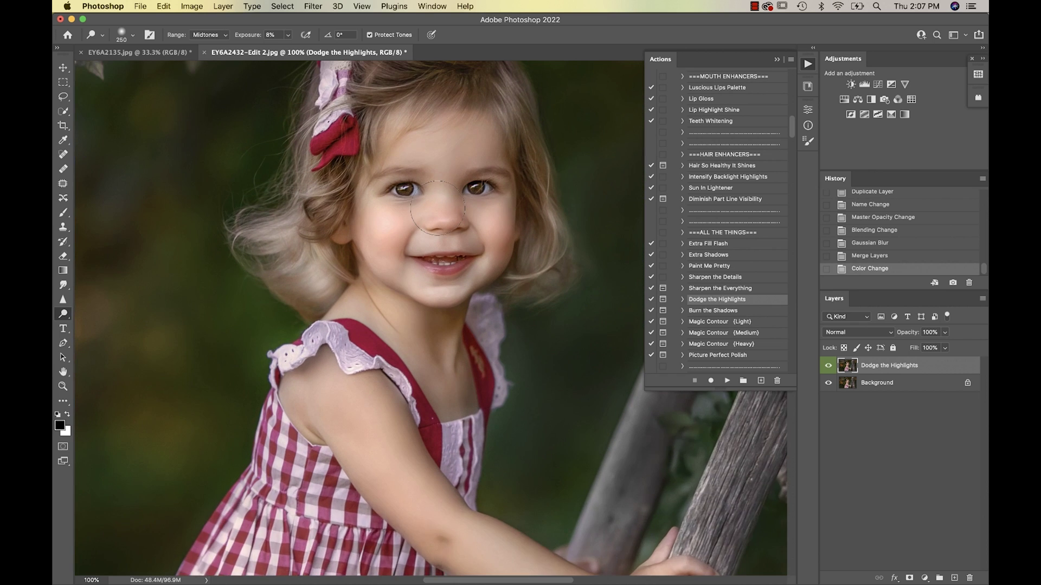
scroll(420, 218, "up", 3)
mouse_move(420, 218)
left_mouse_down()
mouse_move(475, 216)
mouse_move(417, 214)
mouse_move(443, 219)
left_mouse_up()
Shrink the Dodge brush and lighten the bridge of the nose and the area between the eyebrows.
key("bracketleft")
key("bracketleft")
key("bracketleft")
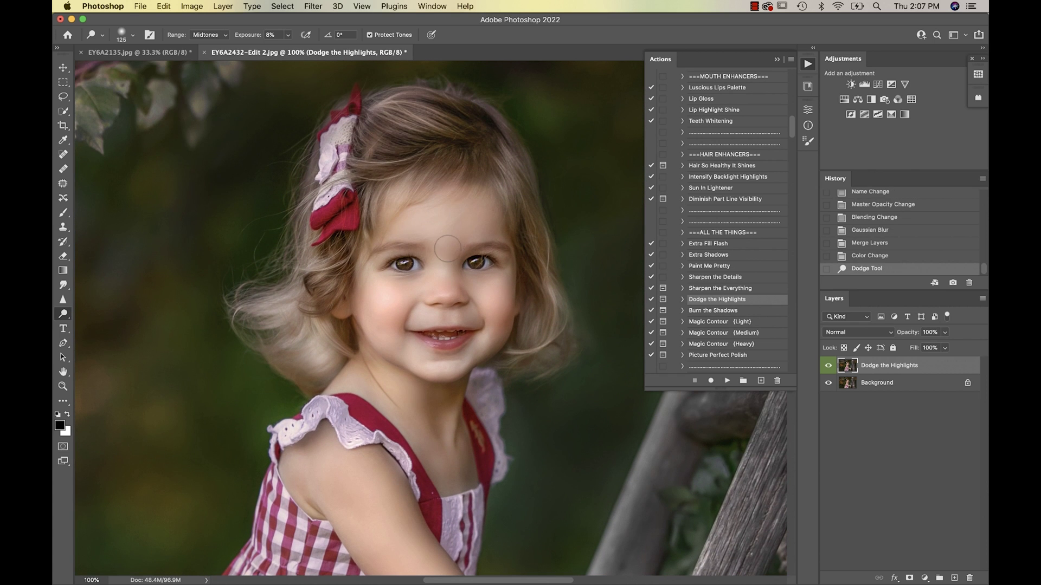
key("bracketleft")
key("bracketleft")
key("bracketleft")
key("bracketleft")
left_click_drag(447, 247, 443, 259)
left_click_drag(448, 297, 444, 250)
Enlarge the Dodge brush and lighten a horizontal band across the middle of the forehead.
key("bracketright")
key("bracketright")
key("bracketright")
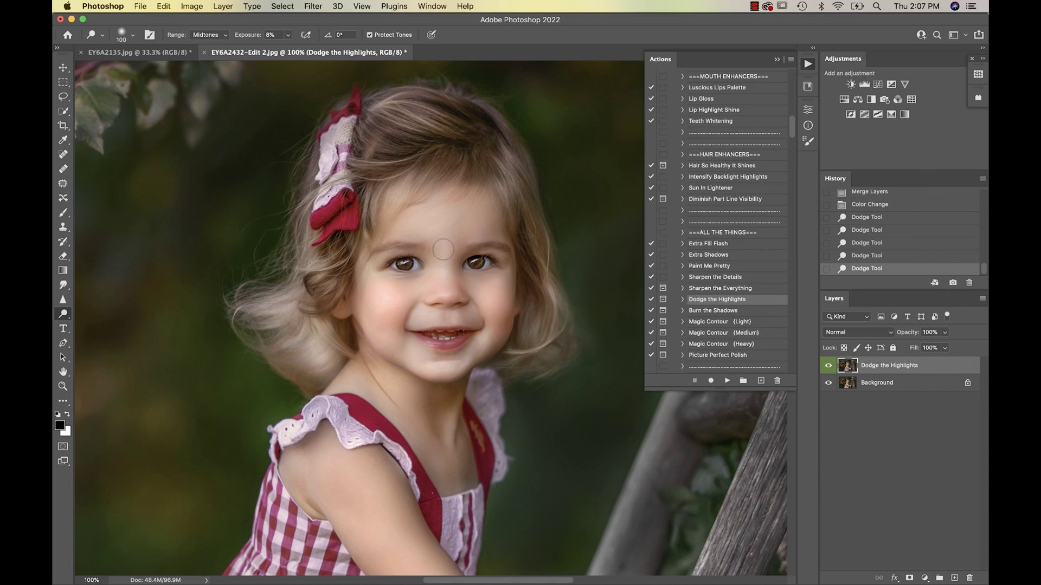
key("bracketright")
left_click_drag(418, 216, 469, 216)
Reduce the Dodge brush to 60 px and lighten the skin at the outer corner of the eye farther from the bow.
key("bracketleft")
key("bracketleft")
key("bracketleft")
key("bracketleft")
key("bracketleft")
key("bracketleft")
key("bracketleft")
key("bracketleft")
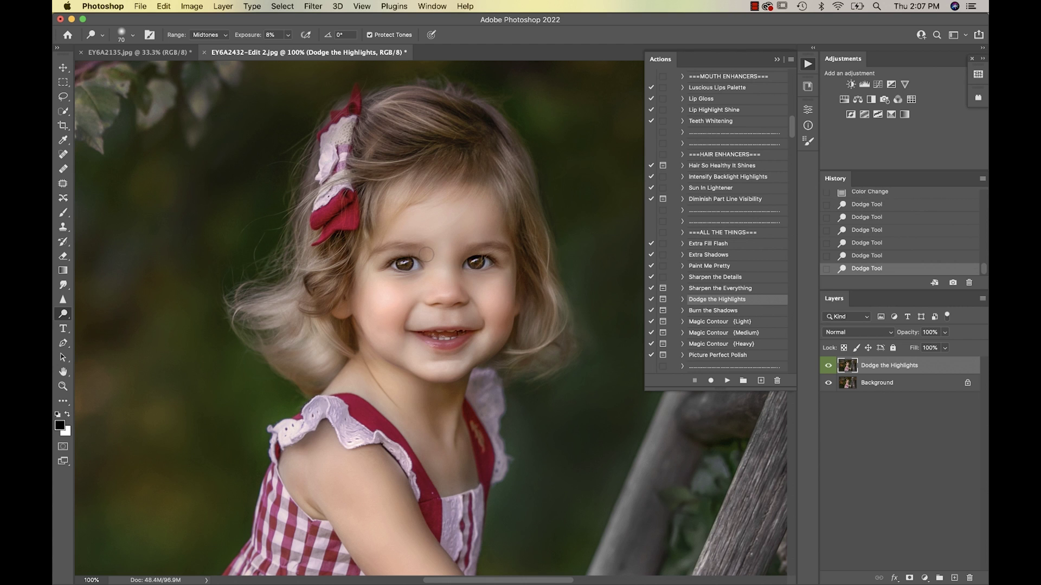
key("bracketleft")
left_click(503, 263)
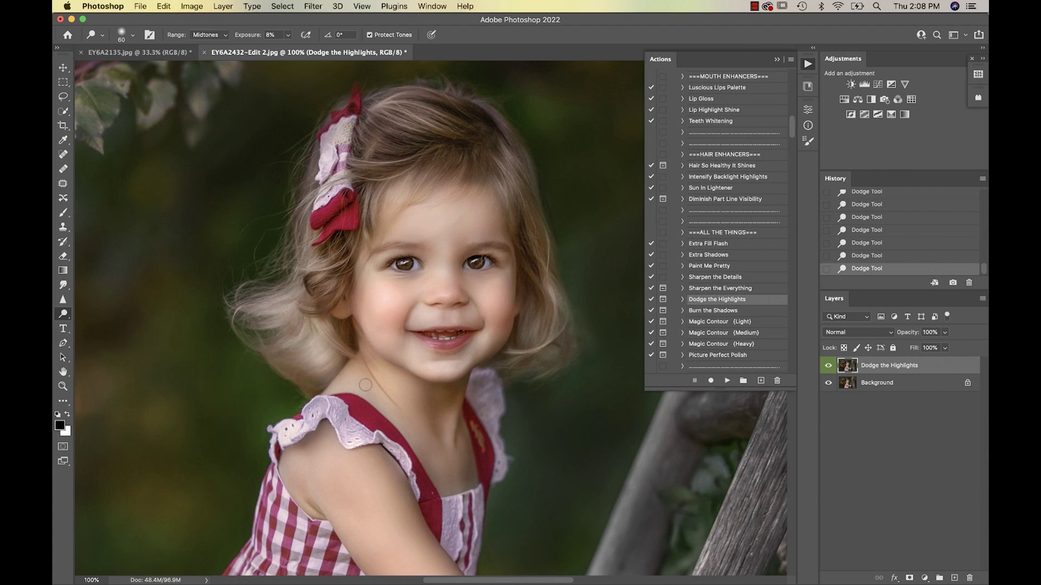
Enlarge the Dodge brush to 250 px and lighten the girl's upper arm from the shoulder down to the elbow.
key("super+plus")
key("super+minus")
key("super+minus")
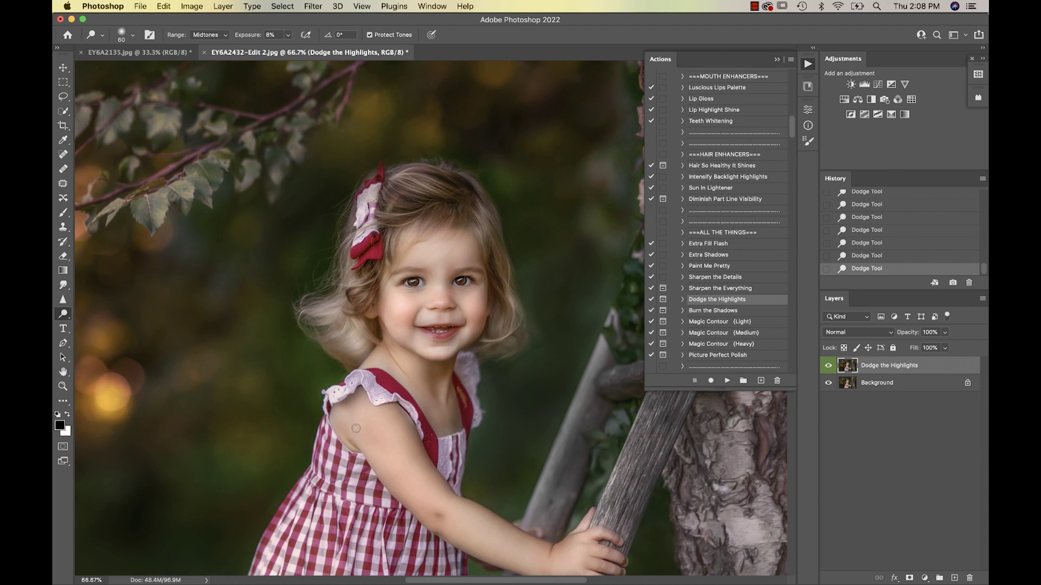
key("ctrl+plus")
key("ctrl+plus")
scroll(434, 477, "down", 5)
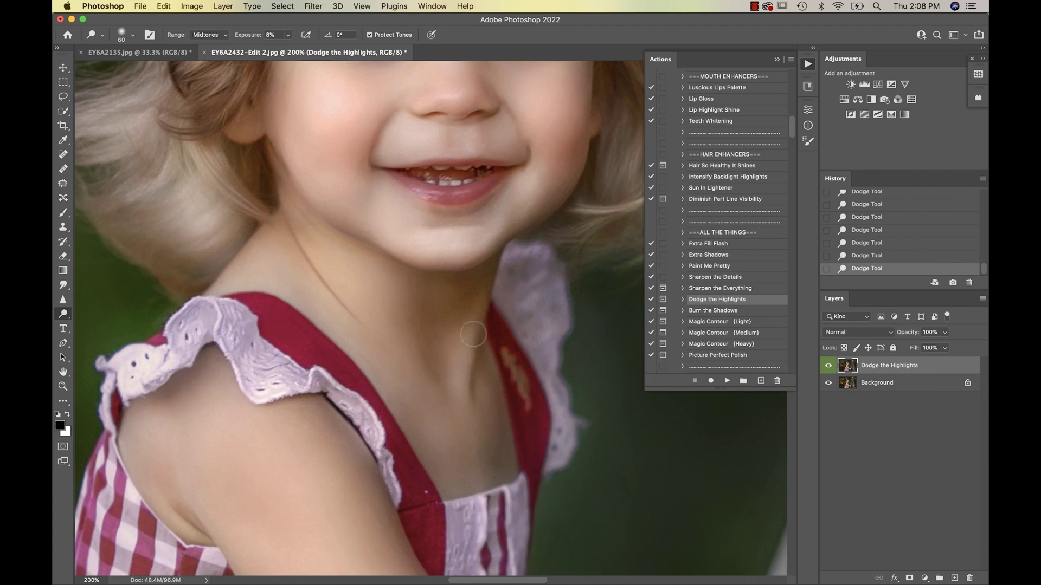
scroll(464, 347, "down", 6)
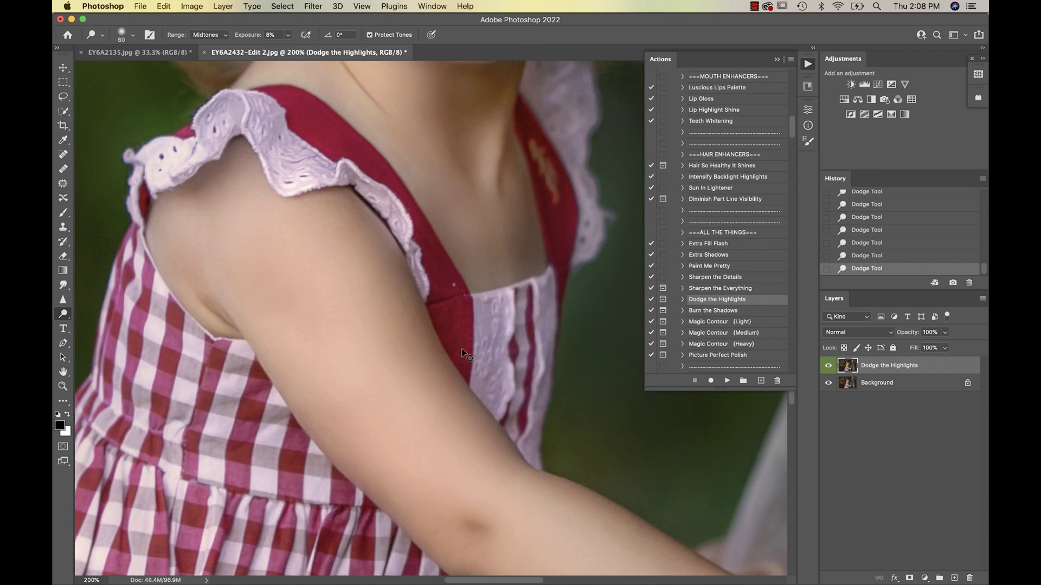
key("ctrl+minus")
key("ctrl+minus")
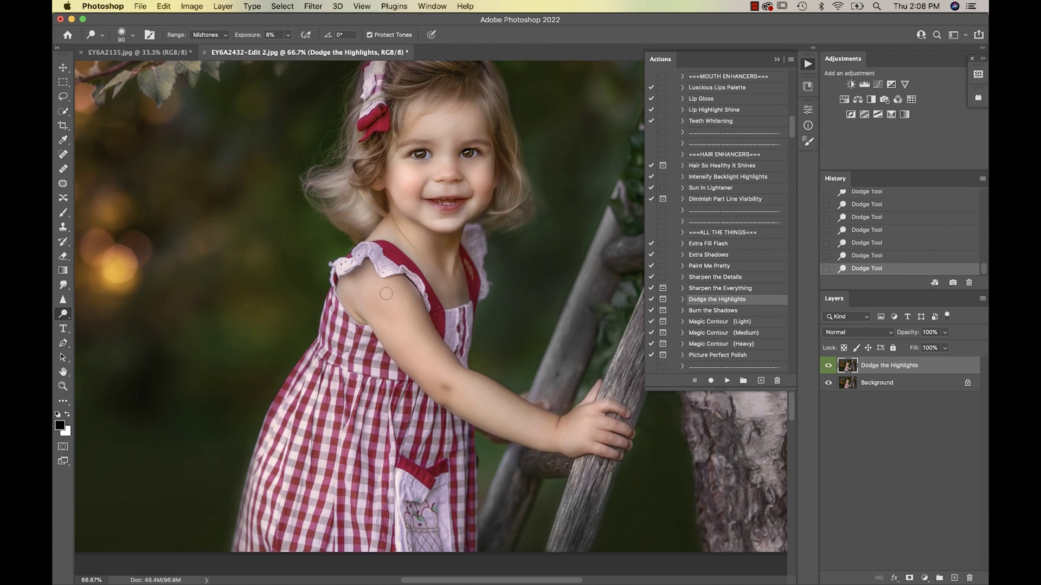
key("bracketright")
key("bracketright")
key("bracketright")
key("bracketright")
key("bracketright")
key("bracketright")
left_click_drag(369, 286, 431, 357)
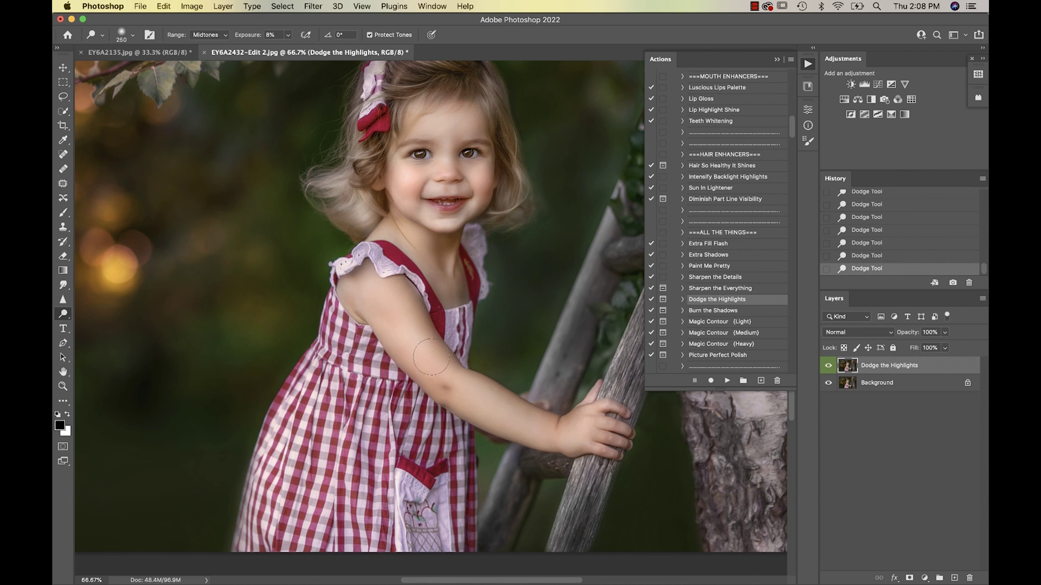
Return to the girl's head and hair and set the Dodge brush size to 300 px.
scroll(590, 436, "up", 5)
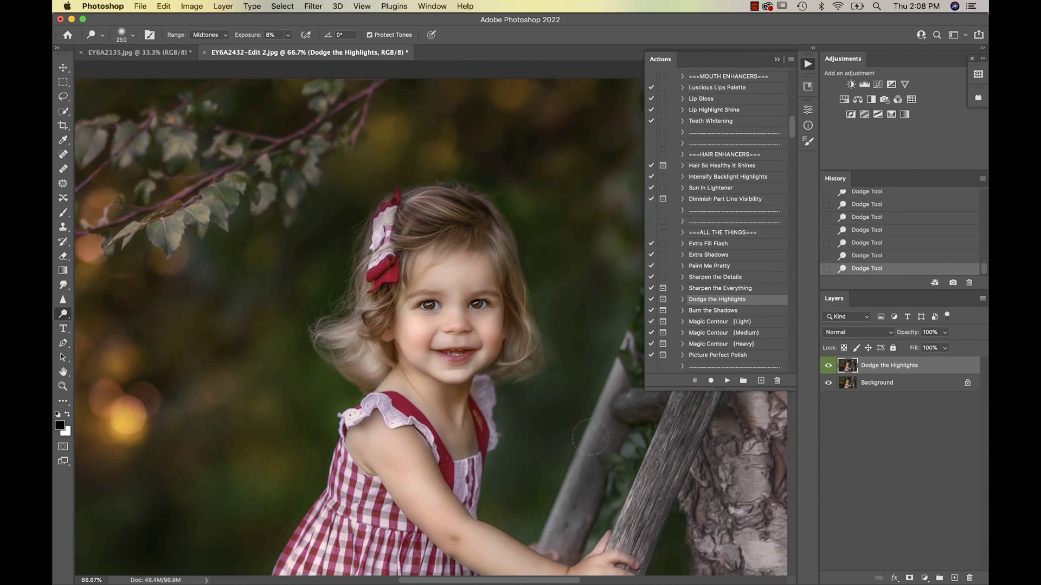
scroll(590, 437, "up", 1)
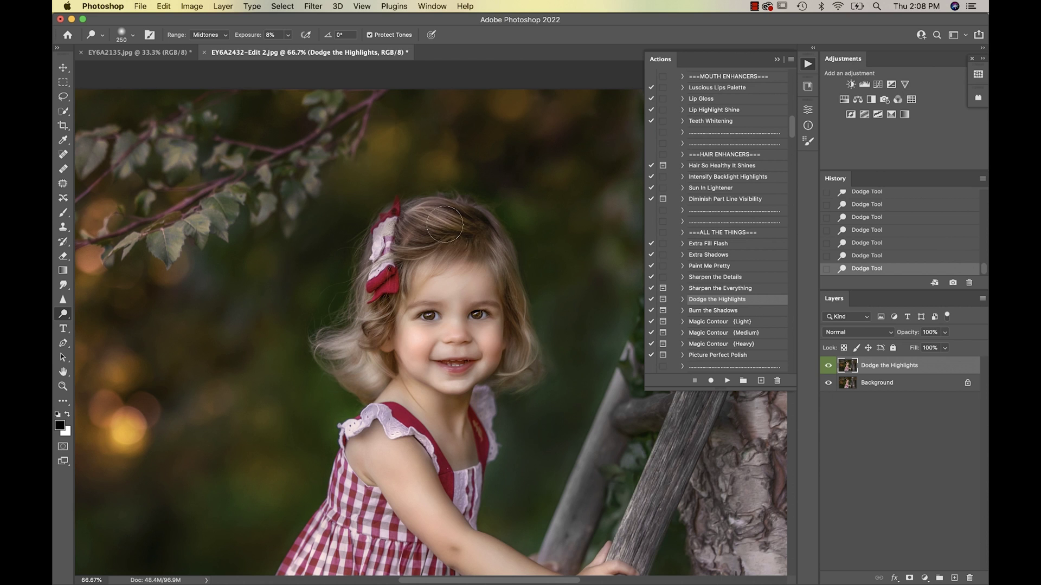
key("bracketleft")
key("bracketleft")
key("bracketleft")
key("bracketleft")
key("bracketleft")
key("bracketleft")
key("bracketleft")
key("bracketleft")
key("bracketright")
key("bracketright")
key("bracketright")
key("bracketright")
key("bracketright")
key("bracketright")
key("bracketright")
Switch the Dodge the Highlights layer off and on repeatedly to compare the portrait before and after dodging.
left_click(830, 365)
left_click(829, 365)
left_click(830, 365)
left_click(830, 365)
left_click(830, 365)
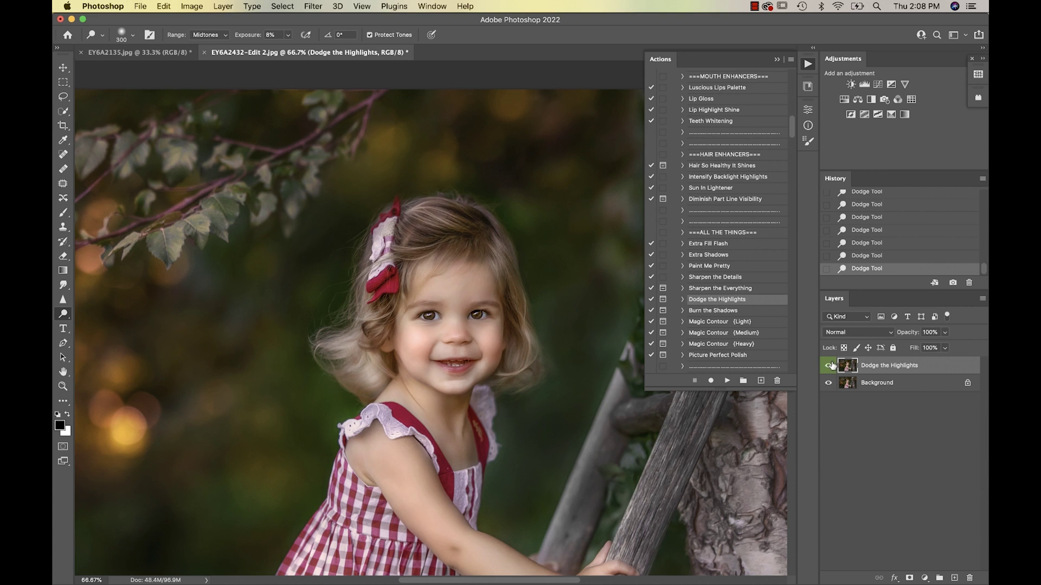
left_click(830, 365)
left_click(830, 366)
left_click(830, 365)
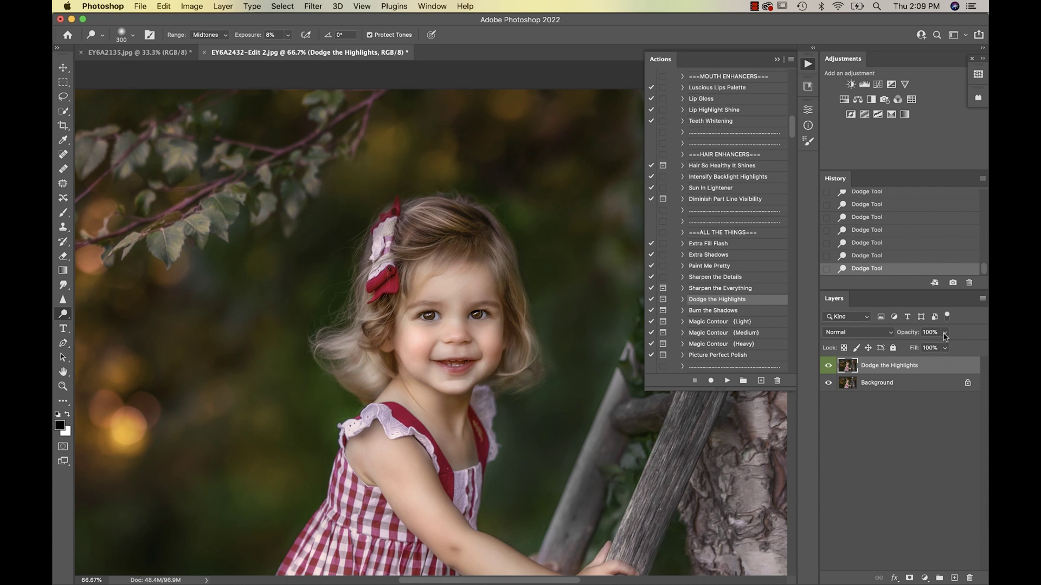
Lower the opacity of the Dodge the Highlights layer to 70%.
left_click(945, 333)
left_click_drag(948, 345, 930, 348)
Lighten the tree trunk and the wooden ladder beside the girl with the 300 px Dodge brush.
key("super+minus")
key("super+minus")
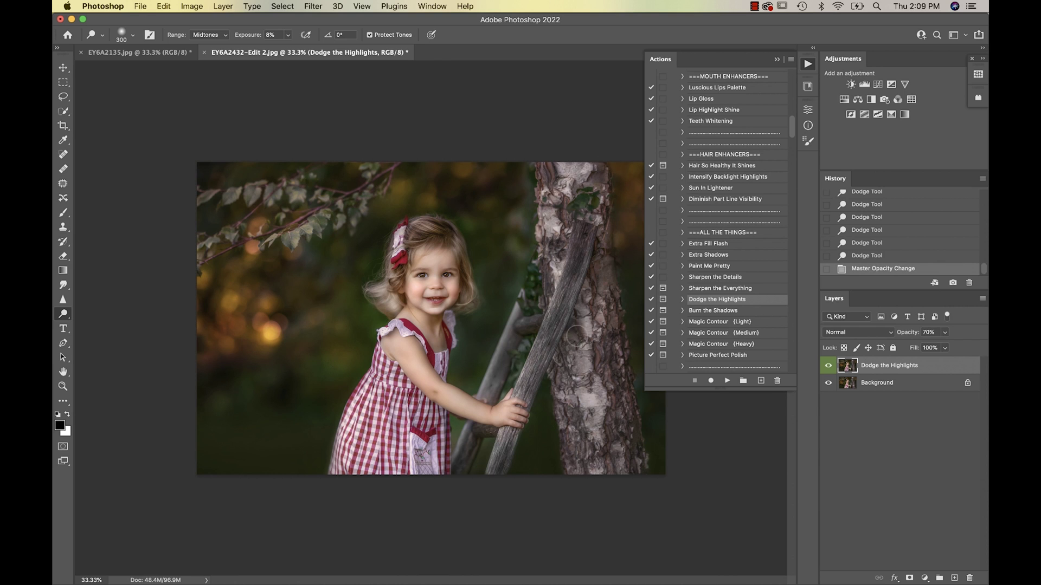
mouse_move(593, 337)
left_mouse_down()
mouse_move(612, 363)
mouse_move(572, 201)
mouse_move(585, 179)
left_mouse_up()
left_click_drag(525, 317, 509, 335)
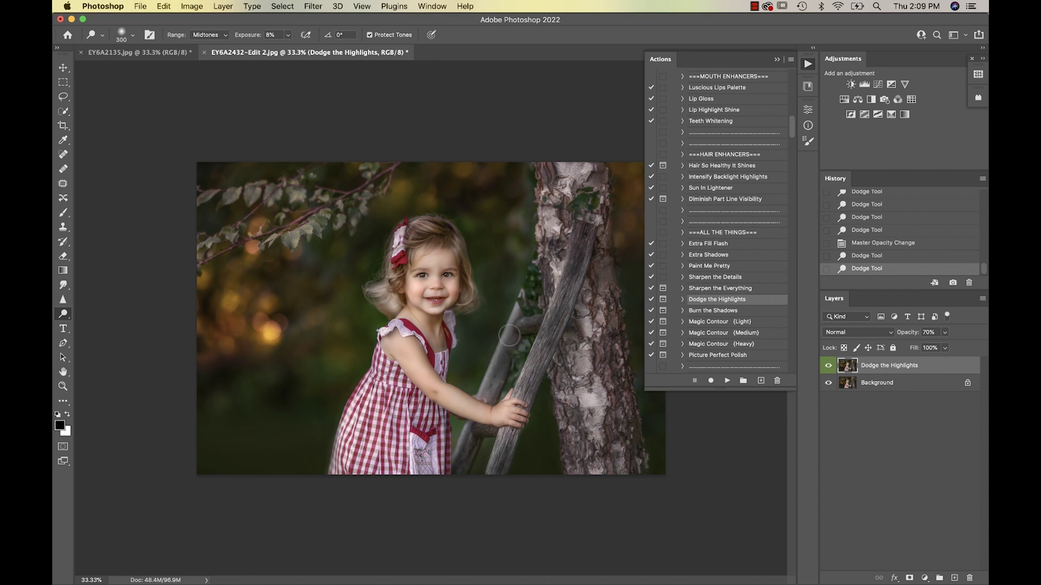
Enlarge the Dodge brush to 800 px and lighten the leafy branch and blurred background above the girl.
key("bracketright")
key("bracketright")
key("bracketright")
mouse_move(262, 244)
left_mouse_down()
mouse_move(313, 202)
mouse_move(255, 194)
mouse_move(407, 188)
mouse_move(479, 163)
mouse_move(419, 167)
mouse_move(446, 161)
left_mouse_up()
Collapse the actions list and compare the whole image with and without the Dodge the Highlights layer.
left_click(777, 59)
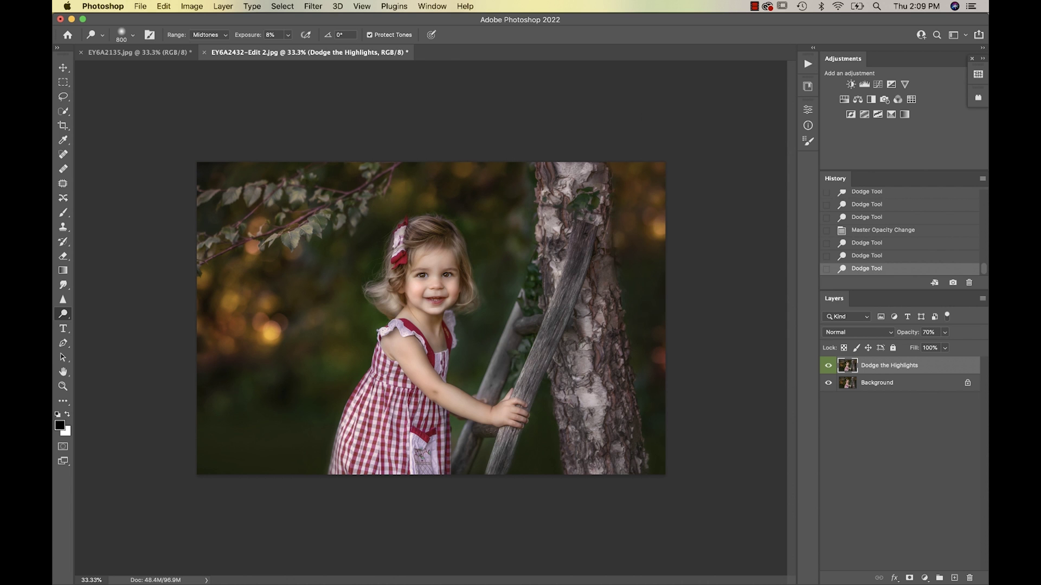
left_click(827, 366)
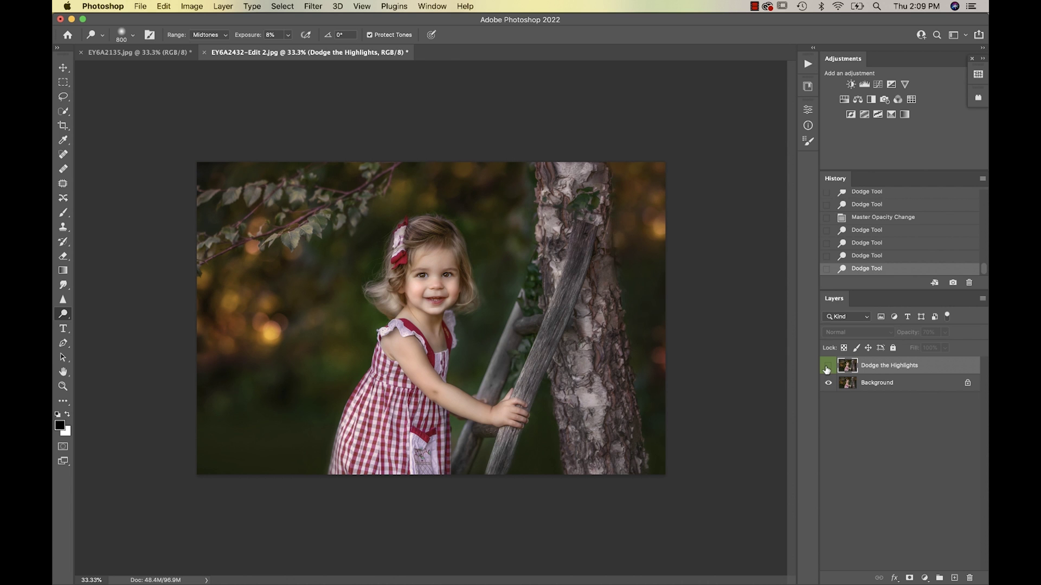
left_click(828, 365)
Create a history snapshot of the edited portrait and alternate between it and the originally opened image, finishing on the snapshot.
key("super+0")
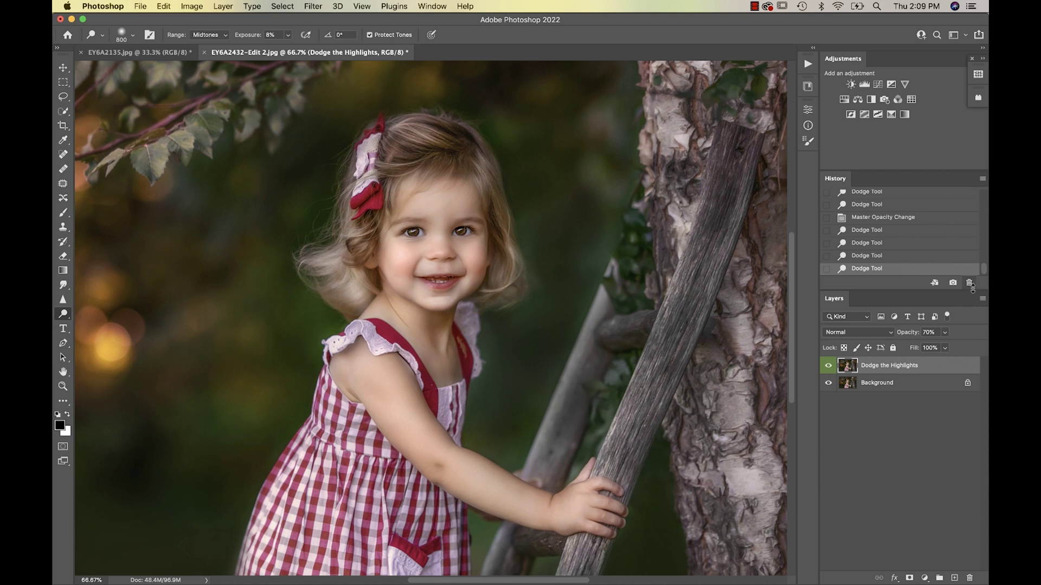
left_click(953, 283)
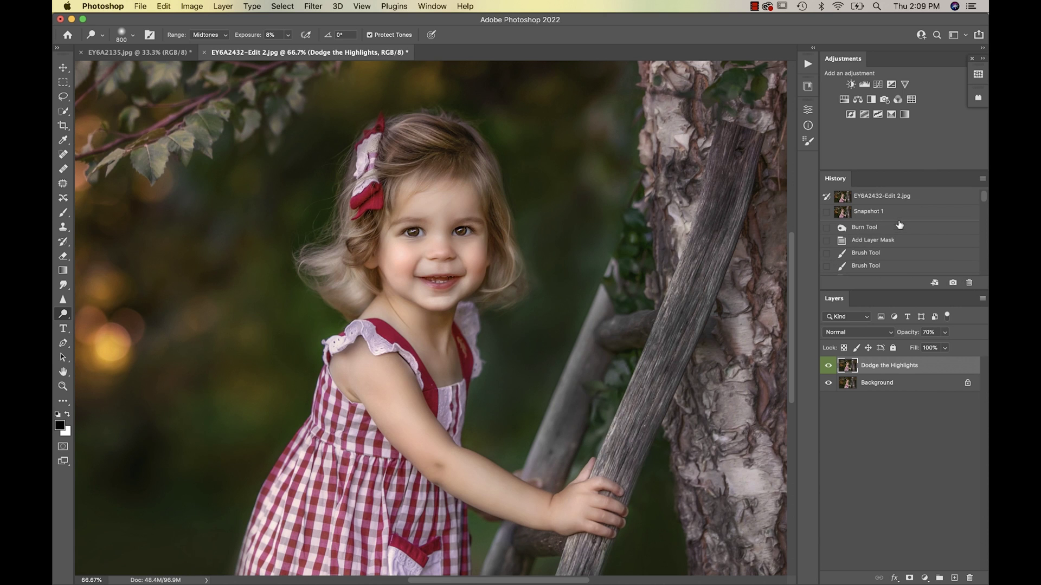
left_click(884, 198)
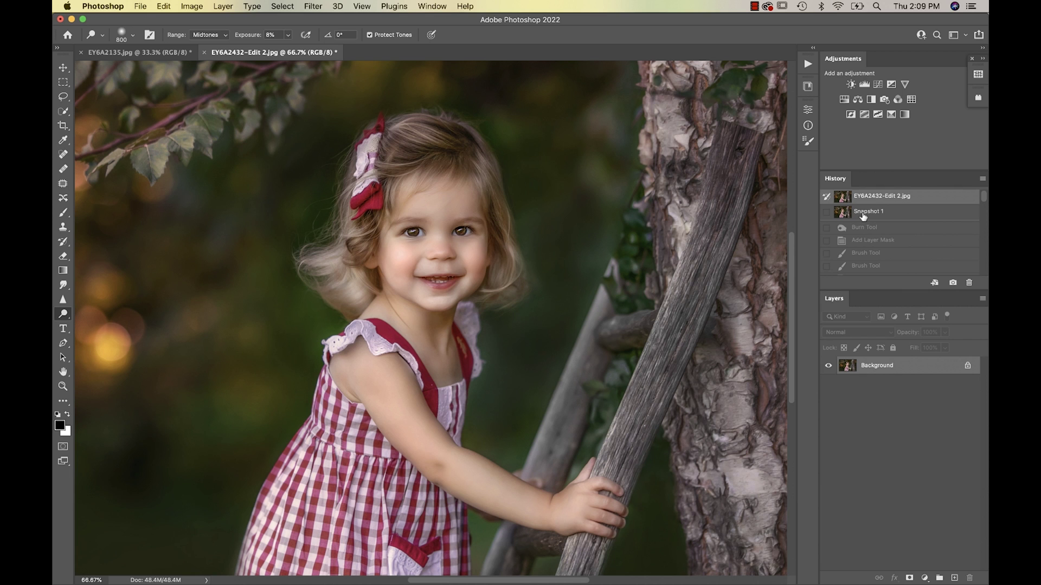
left_click(863, 216)
left_click(869, 199)
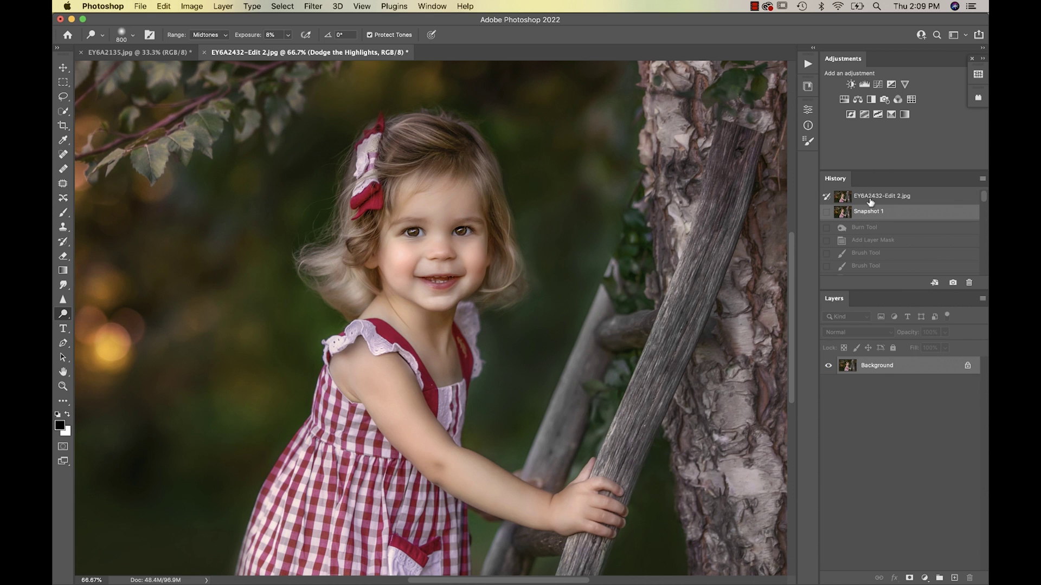
left_click(870, 217)
left_click(870, 197)
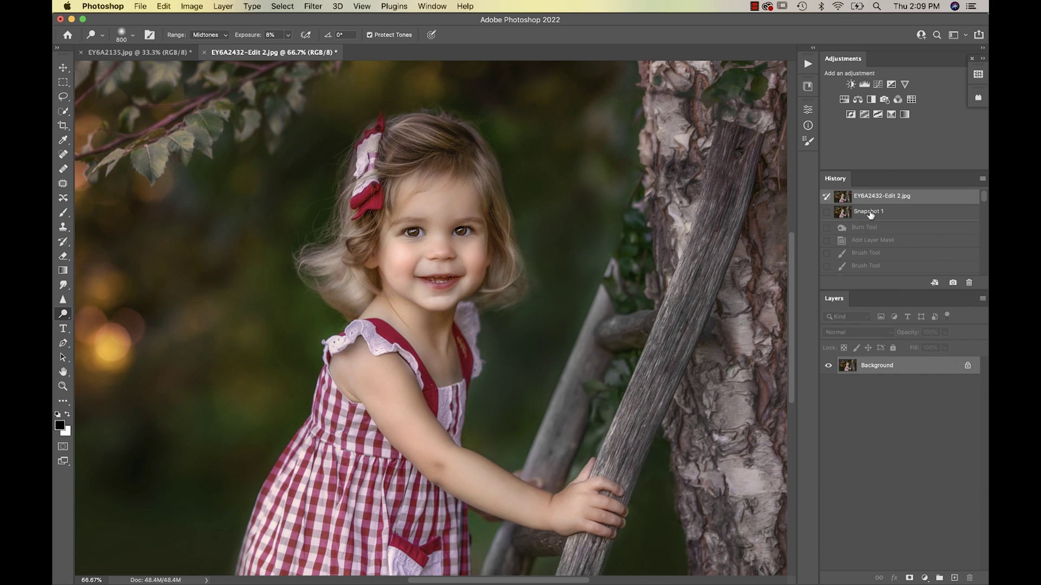
left_click(870, 213)
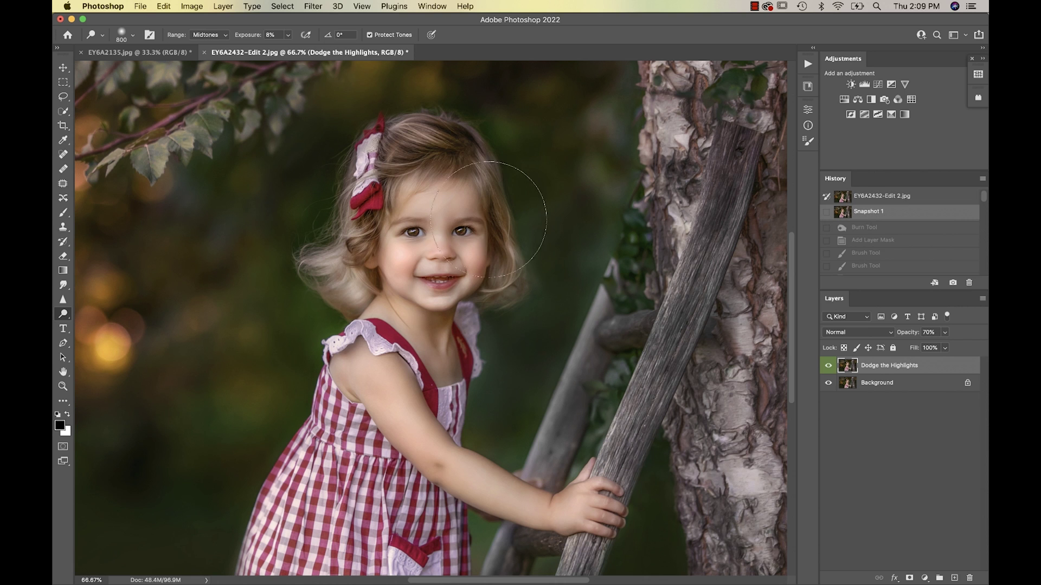